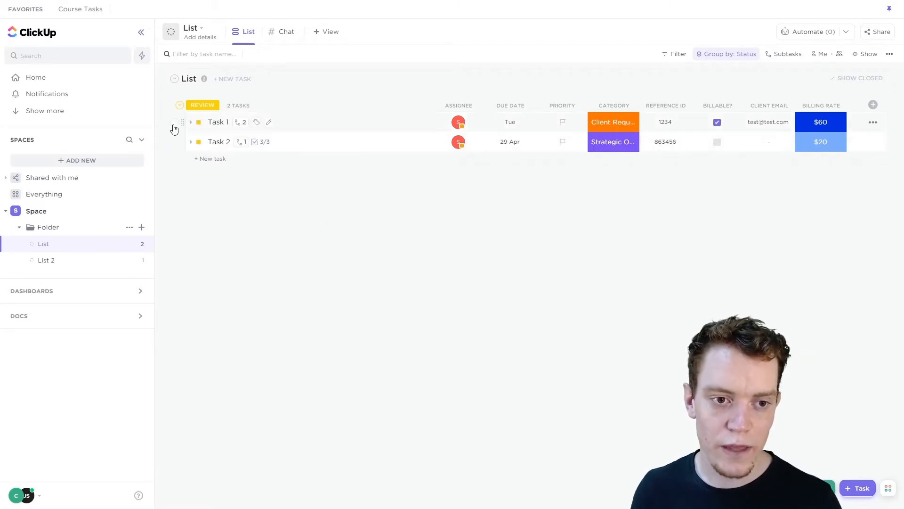
Add three new tasks to the Review group, named Task 3, Task 4 and Task 5
{"action": "left_click", "coordinate": [175, 123]}
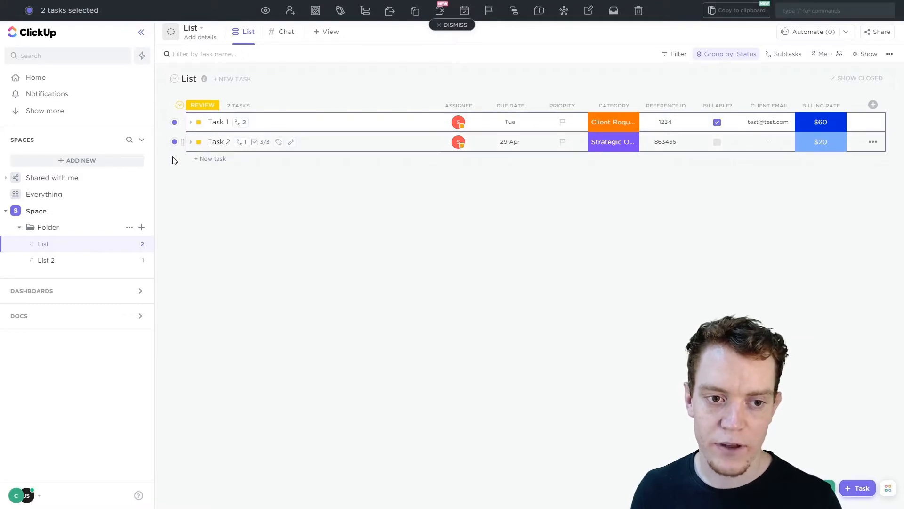
{"action": "left_click", "coordinate": [207, 159]}
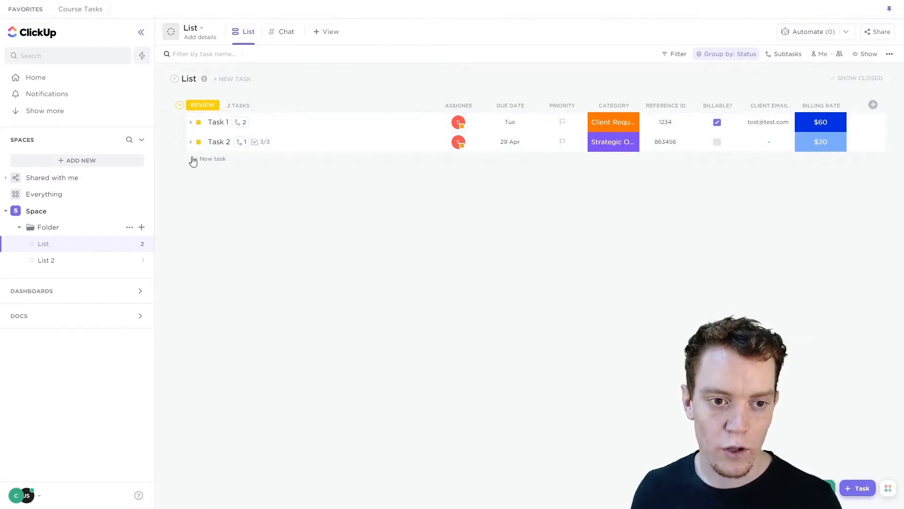
{"action": "type", "text": "Ta"}
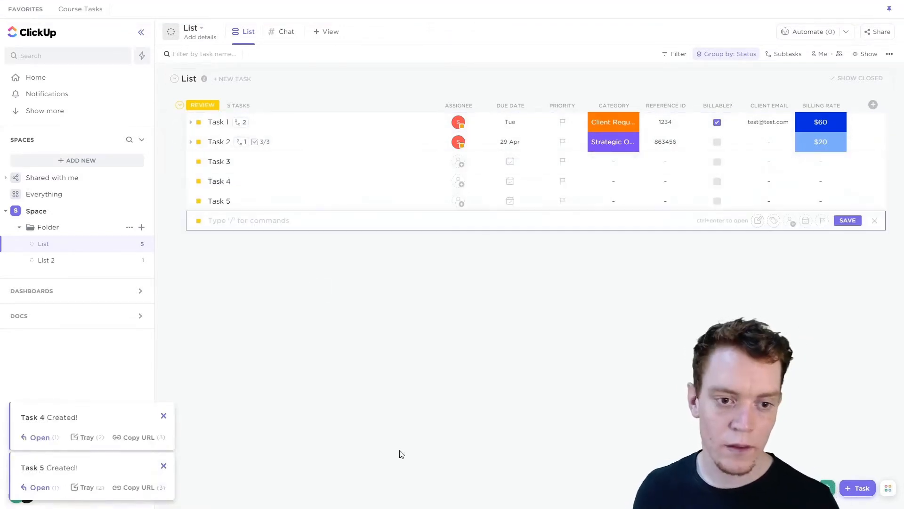
{"action": "left_click", "coordinate": [298, 303]}
Select Task 1 through Task 5 and remove your own account as a watcher from all of them
{"action": "left_click", "coordinate": [176, 122]}
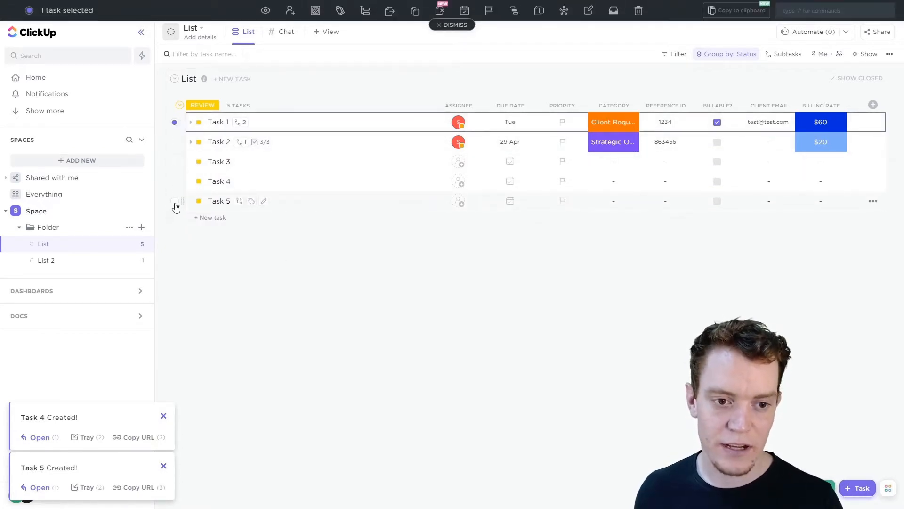
{"action": "left_click", "coordinate": [174, 203], "text": "shift"}
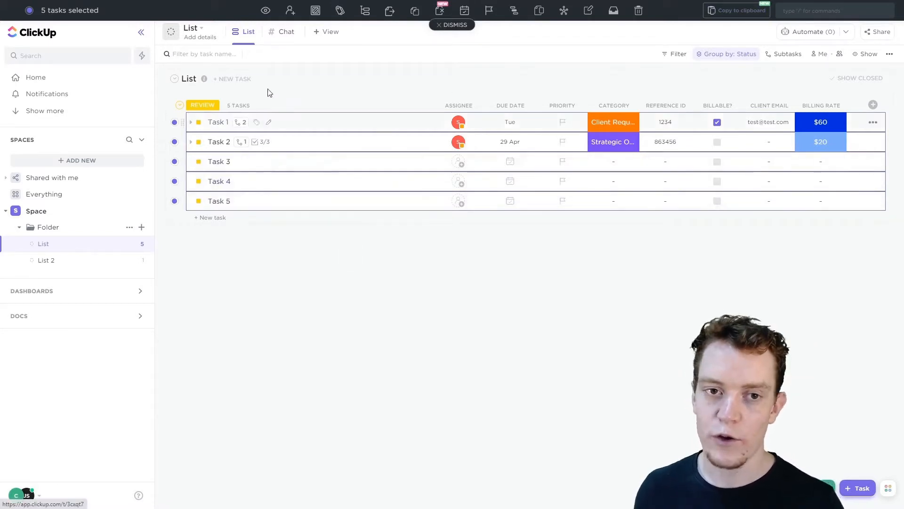
{"action": "left_click", "coordinate": [265, 11]}
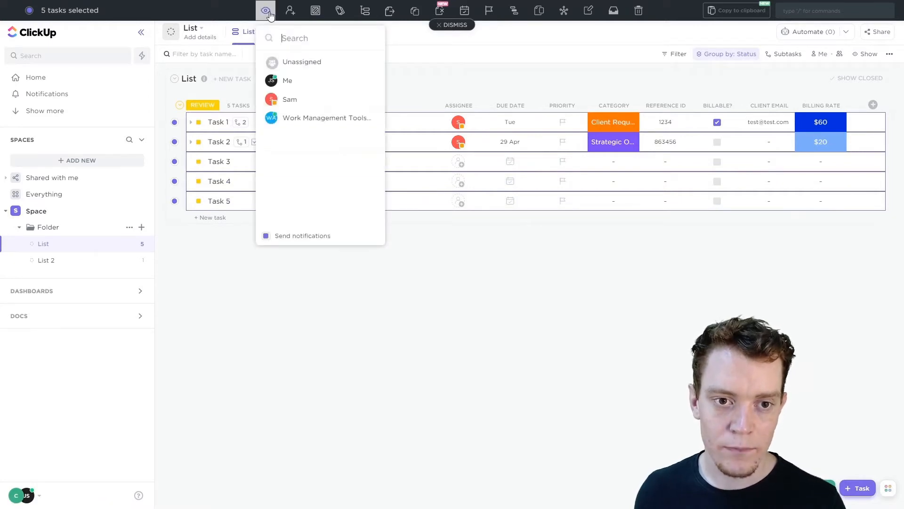
{"action": "left_click", "coordinate": [302, 88]}
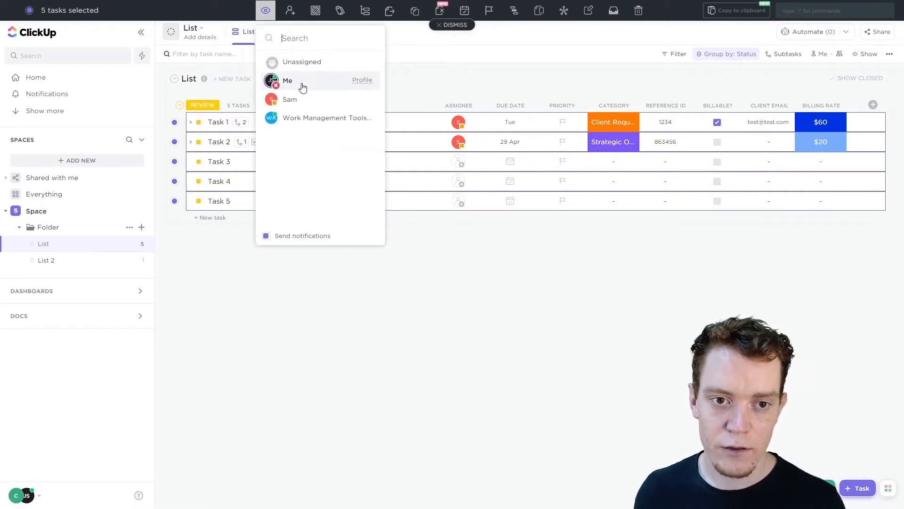
{"action": "left_click", "coordinate": [275, 87]}
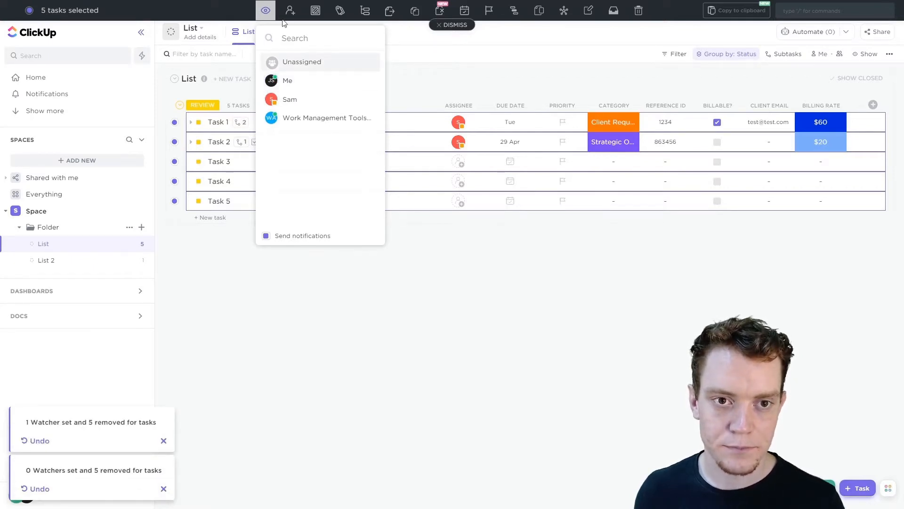
{"action": "left_click", "coordinate": [240, 16]}
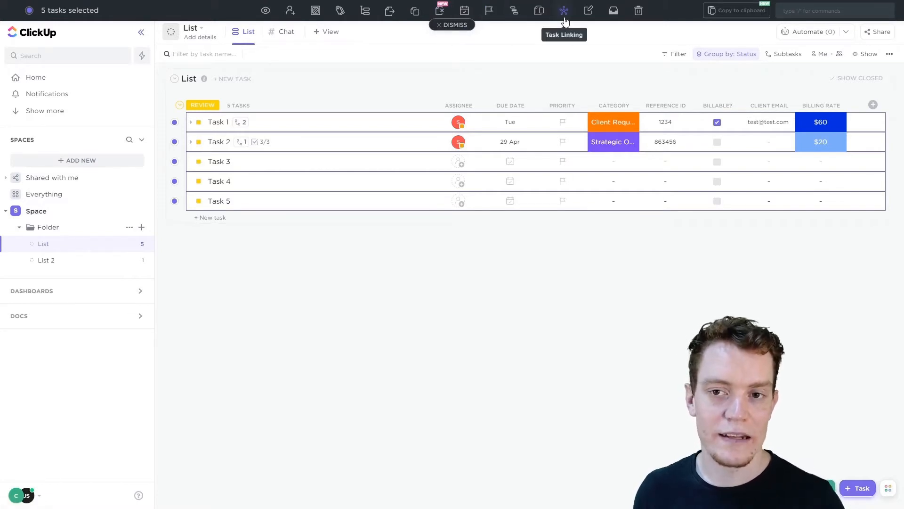
Set the Billing Rate custom field to $20 for all five selected tasks, then clear the selection
{"action": "left_click", "coordinate": [589, 17]}
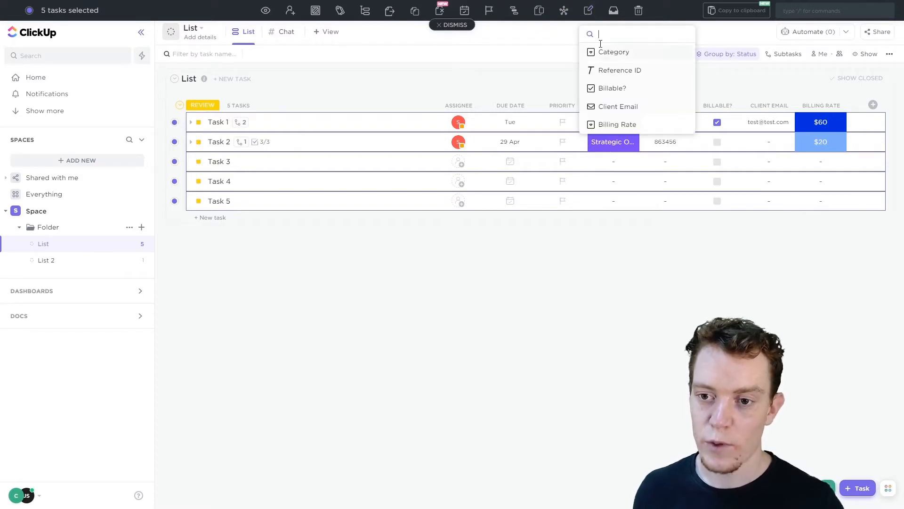
{"action": "left_click", "coordinate": [609, 125]}
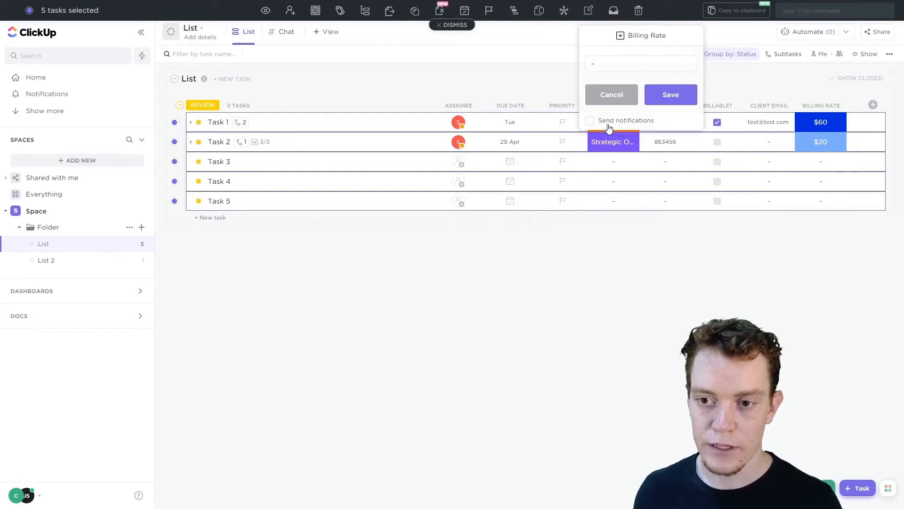
{"action": "left_click", "coordinate": [625, 63]}
{"action": "left_click", "coordinate": [633, 136]}
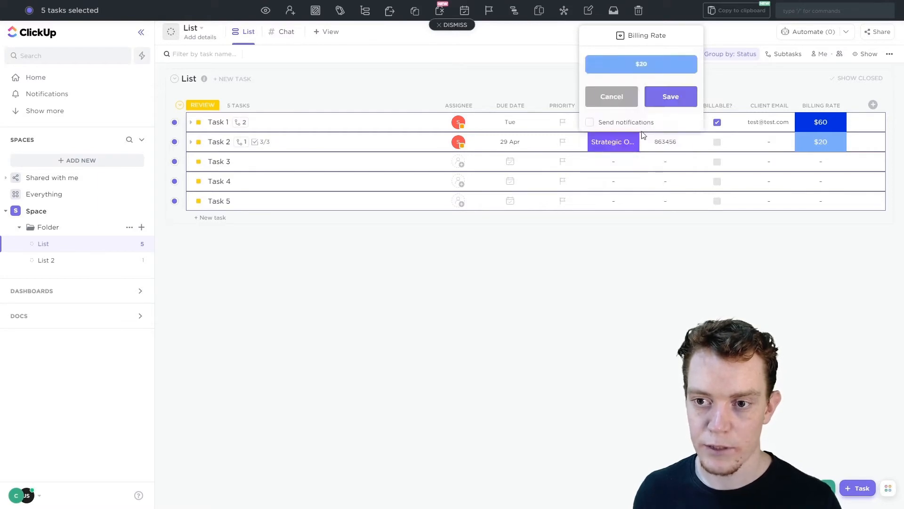
{"action": "left_click", "coordinate": [662, 99]}
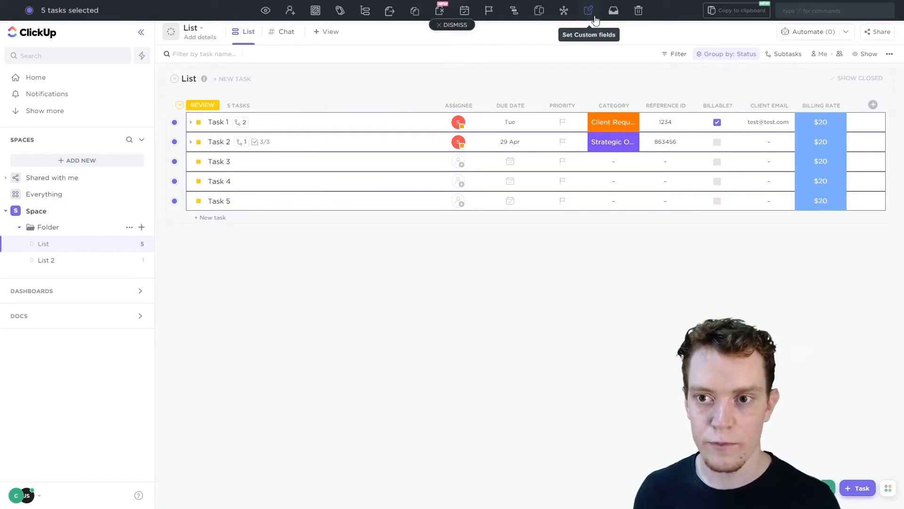
{"action": "left_click", "coordinate": [471, 27]}
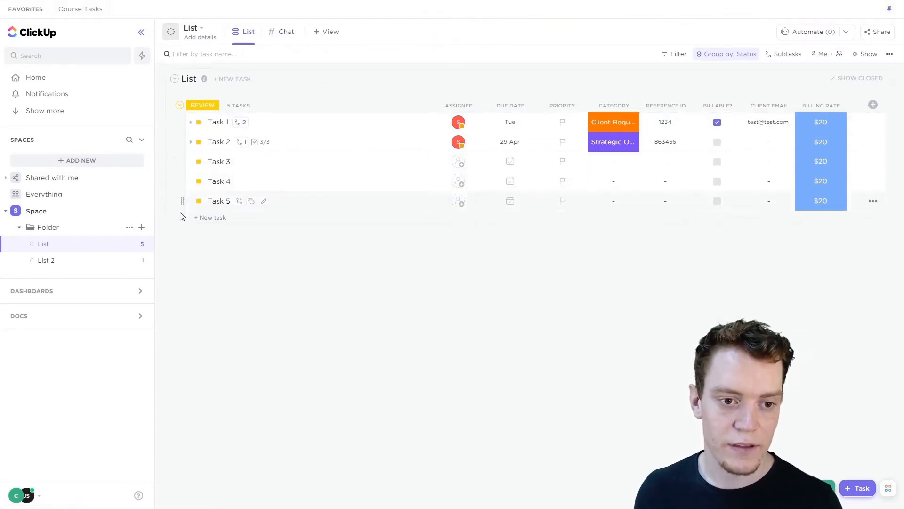
Add a Board view grouped by status and select all tasks in its Review column
{"action": "left_click", "coordinate": [326, 32]}
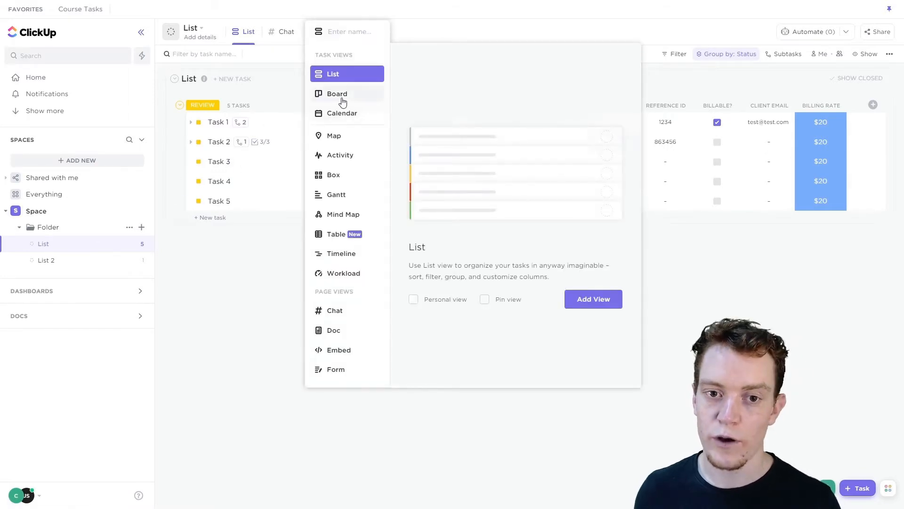
{"action": "left_click", "coordinate": [344, 96]}
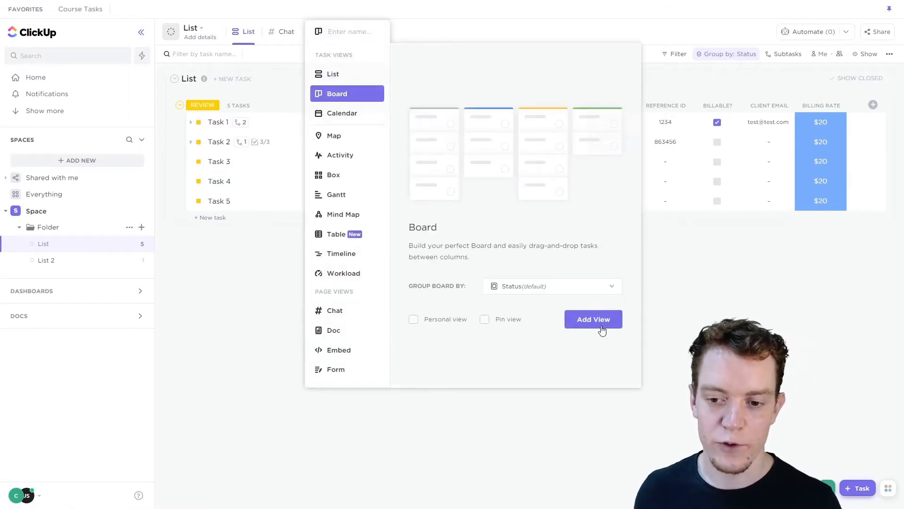
{"action": "left_click", "coordinate": [593, 319]}
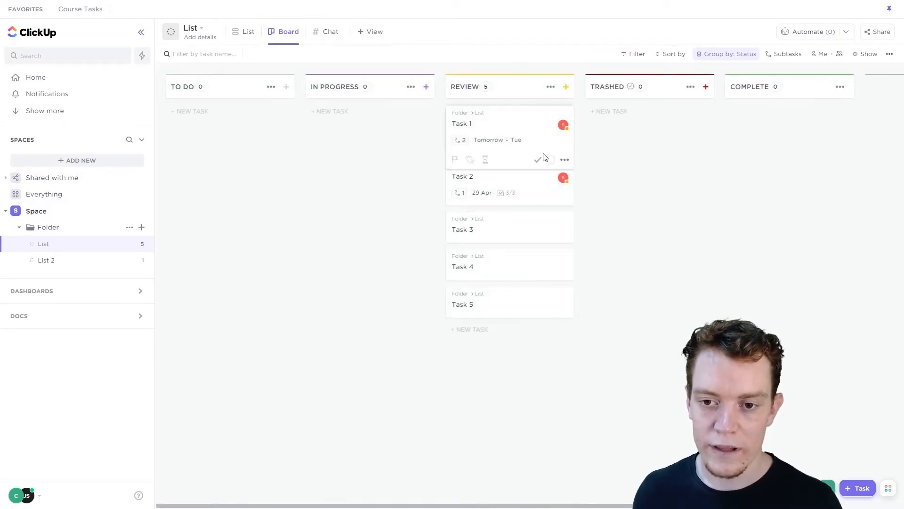
{"action": "left_click", "coordinate": [552, 158]}
{"action": "left_click", "coordinate": [552, 215]}
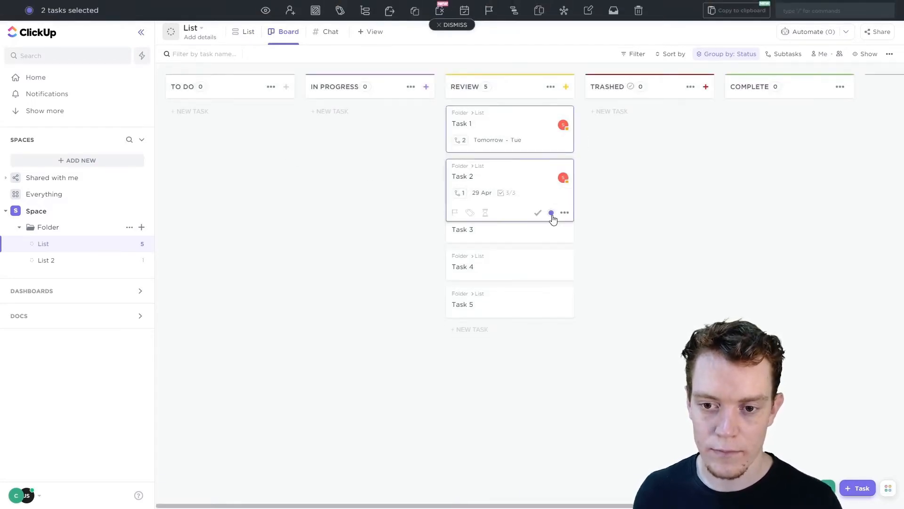
{"action": "left_click", "coordinate": [546, 87]}
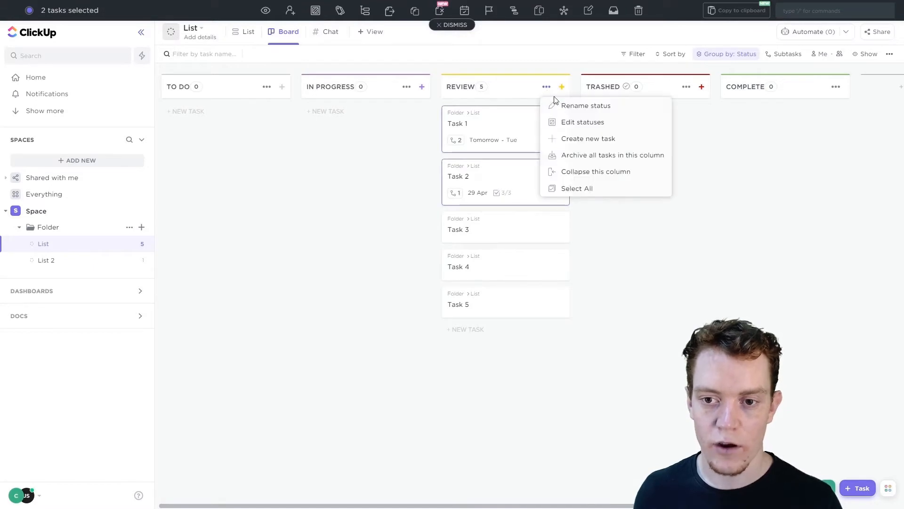
{"action": "left_click", "coordinate": [577, 189]}
Add a Calendar view and select the scheduled April tasks with a selection box across the month grid
{"action": "left_click", "coordinate": [374, 32]}
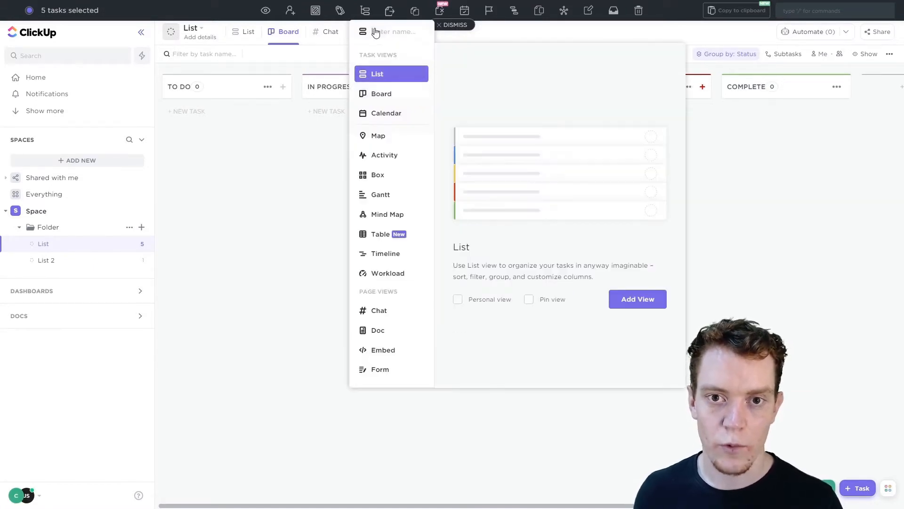
{"action": "left_click", "coordinate": [392, 114]}
{"action": "left_click", "coordinate": [630, 301]}
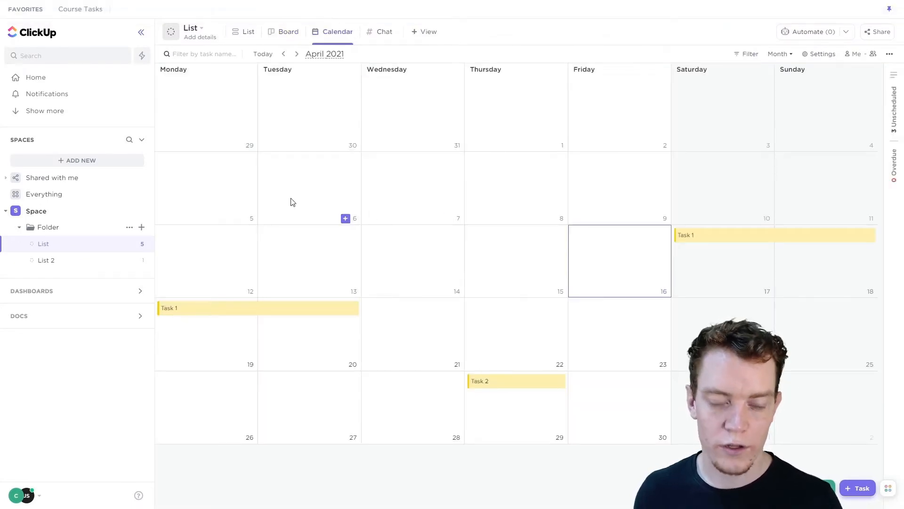
{"action": "left_click_drag", "start_coordinate": [210, 167], "coordinate": [749, 434]}
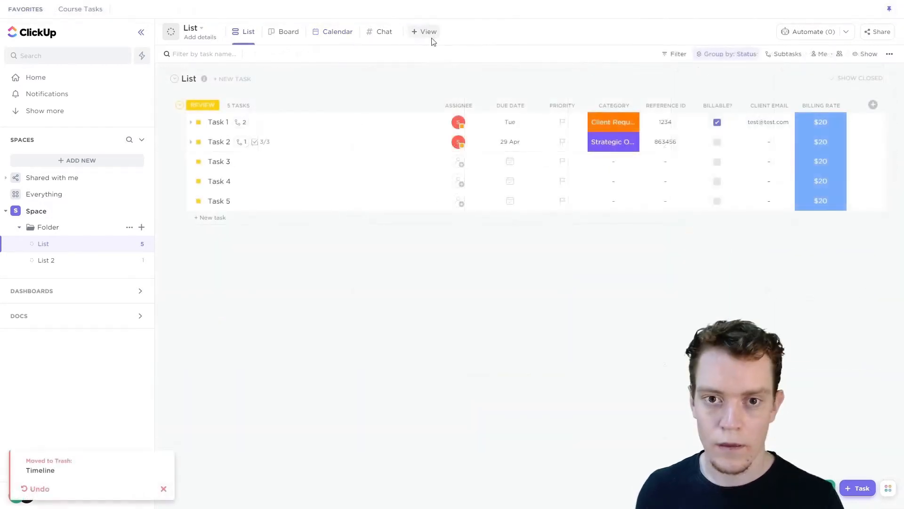
Add a Table view and select Task 1 plus the range from Task 3 to Task 5
{"action": "left_click", "coordinate": [431, 37]}
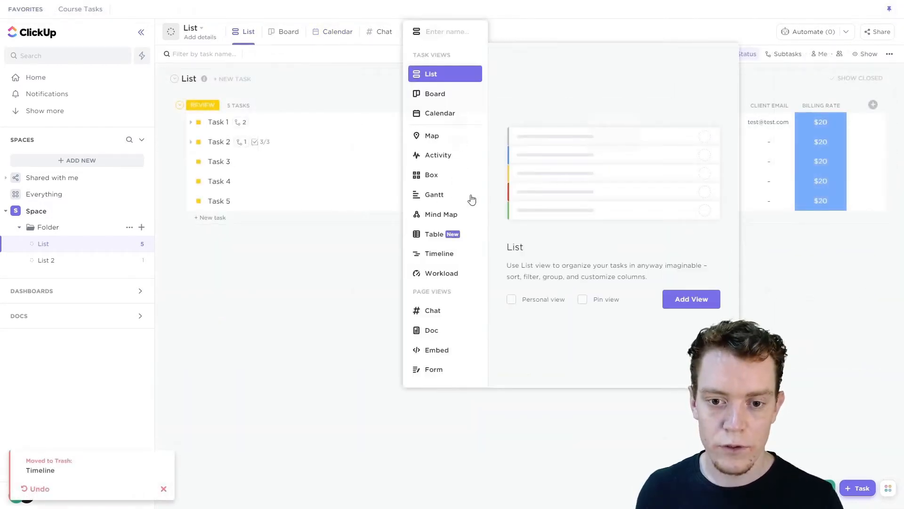
{"action": "left_click", "coordinate": [439, 235]}
{"action": "left_click", "coordinate": [668, 297]}
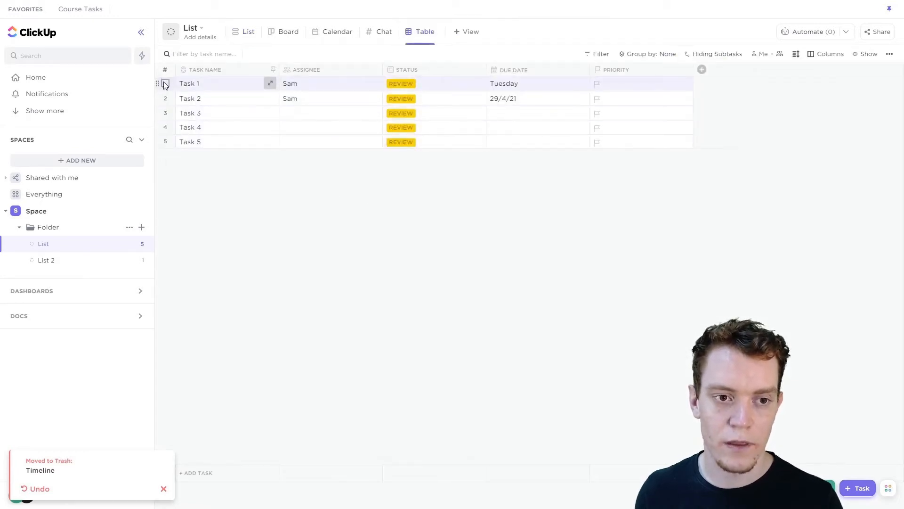
{"action": "left_click", "coordinate": [165, 84]}
{"action": "left_click", "coordinate": [165, 113]}
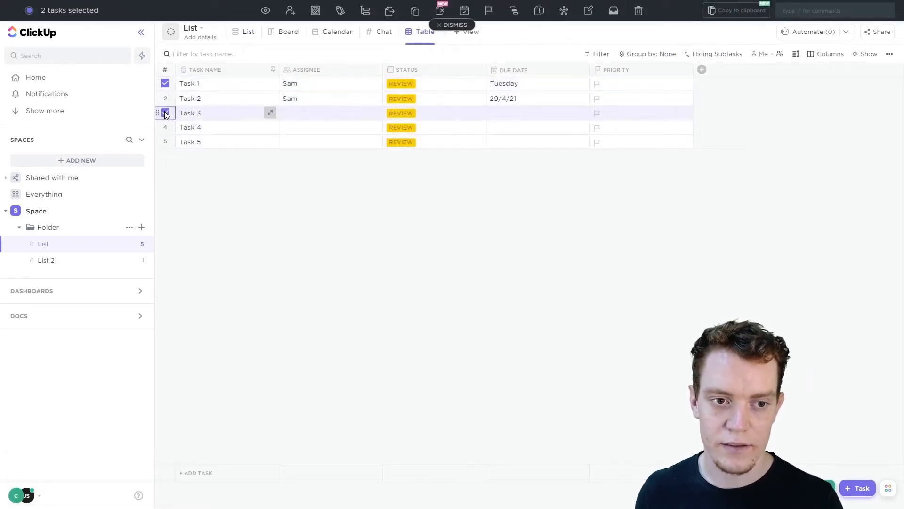
{"action": "left_click", "coordinate": [165, 142], "text": "shift"}
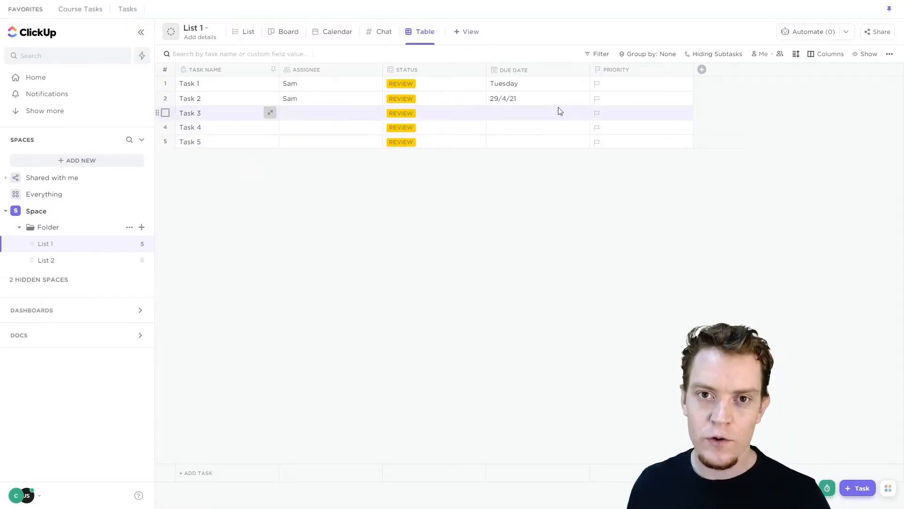
Add a Gantt view and select the range of tasks from Task 1 down to Task 4
{"action": "left_click", "coordinate": [469, 35]}
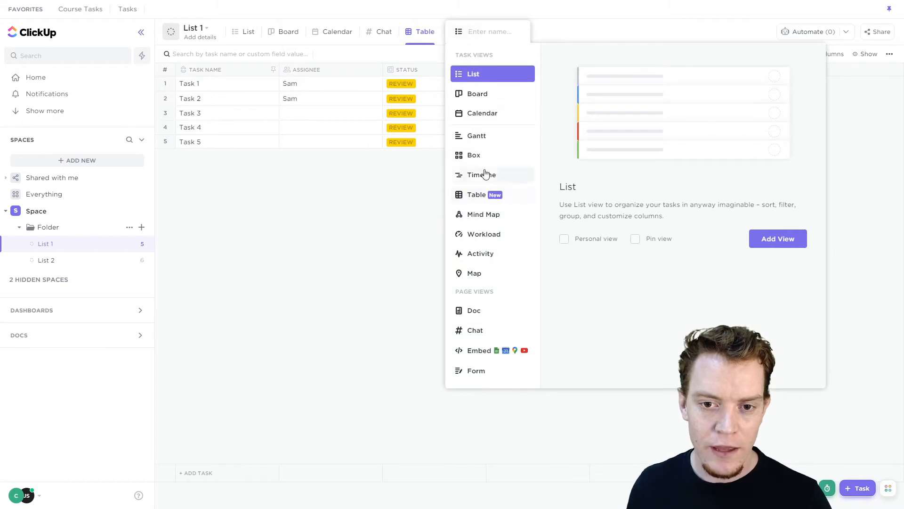
{"action": "left_click", "coordinate": [504, 135]}
{"action": "left_click", "coordinate": [782, 244]}
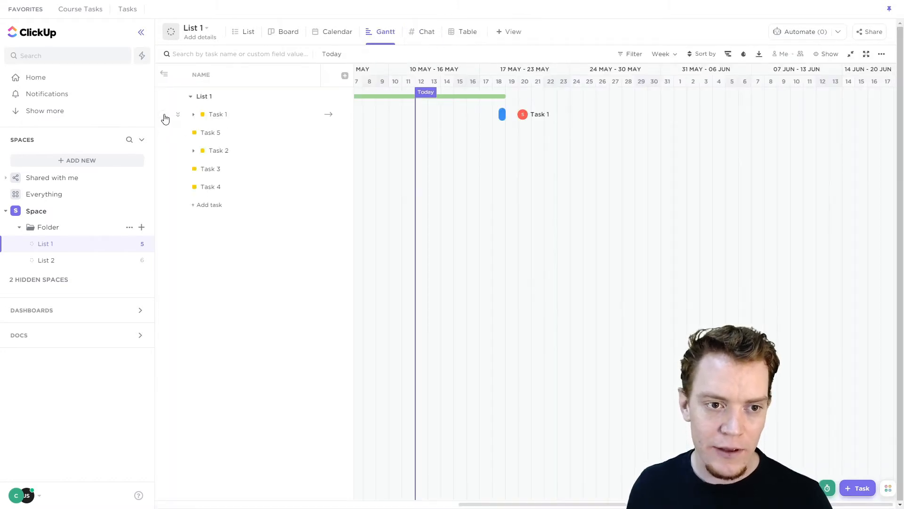
{"action": "left_click", "coordinate": [163, 116]}
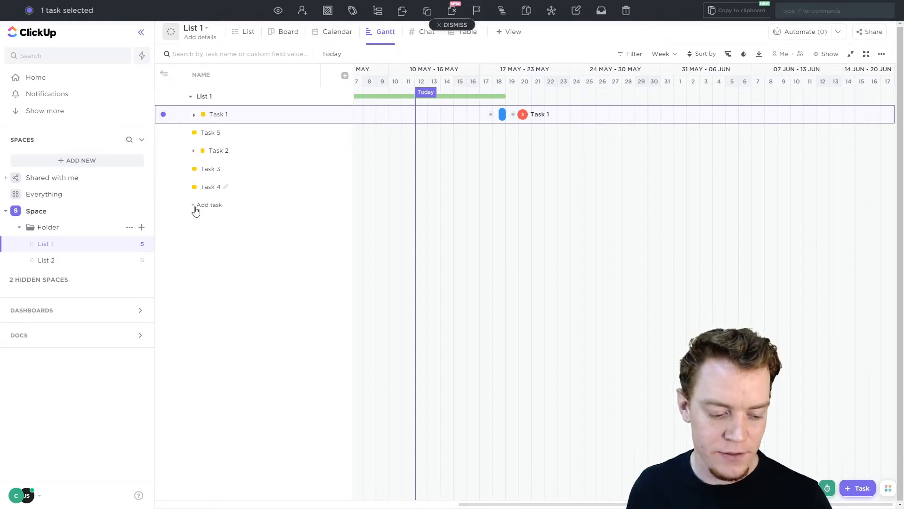
{"action": "left_click", "coordinate": [165, 191], "text": "shift"}
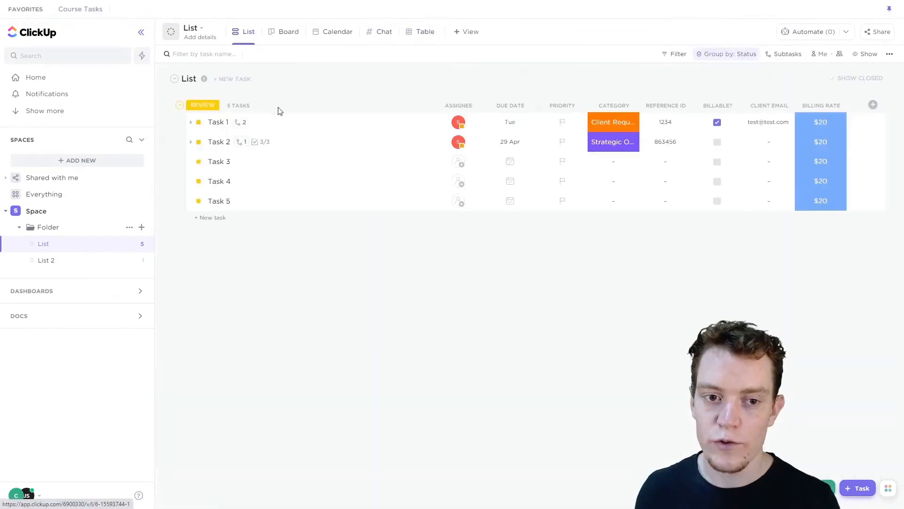
In the List view, expand the subtasks of Task 1 and Task 2 and select every row from Task 1 through Task 4
{"action": "left_click", "coordinate": [241, 122]}
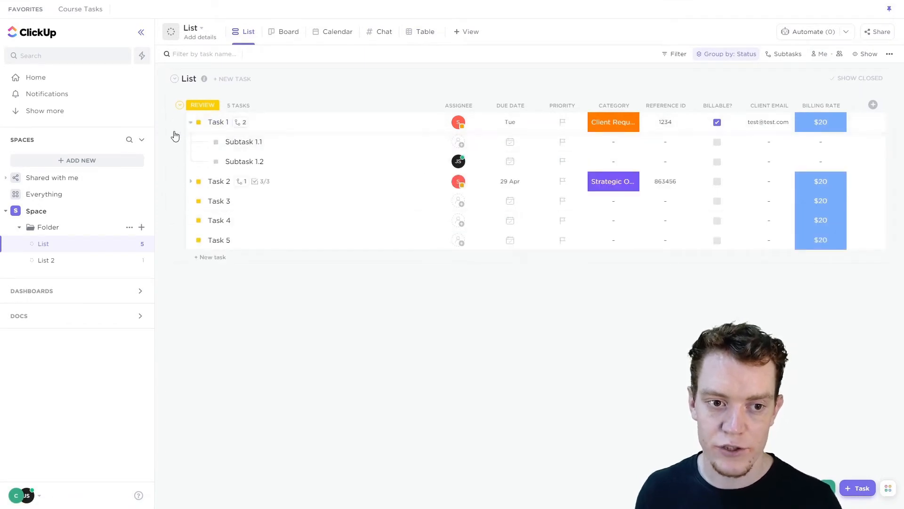
{"action": "left_click", "coordinate": [174, 123]}
{"action": "left_click", "coordinate": [174, 142]}
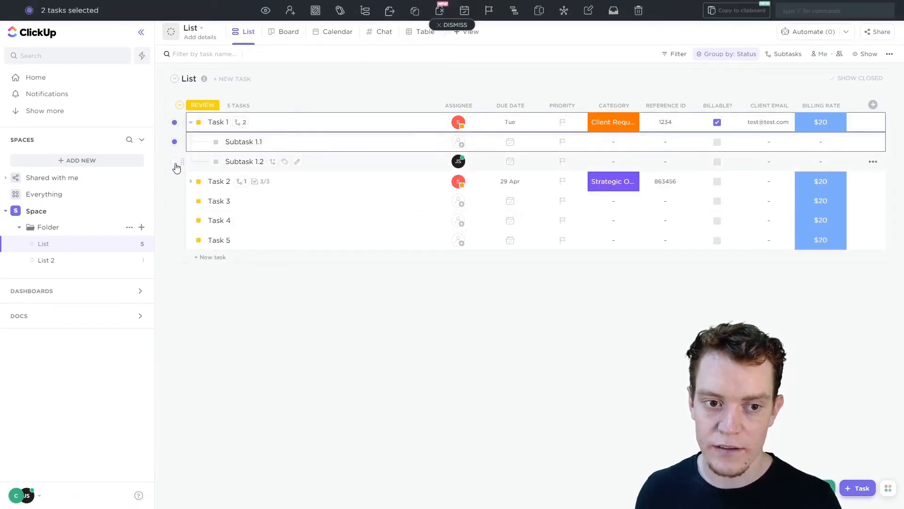
{"action": "left_click", "coordinate": [174, 162]}
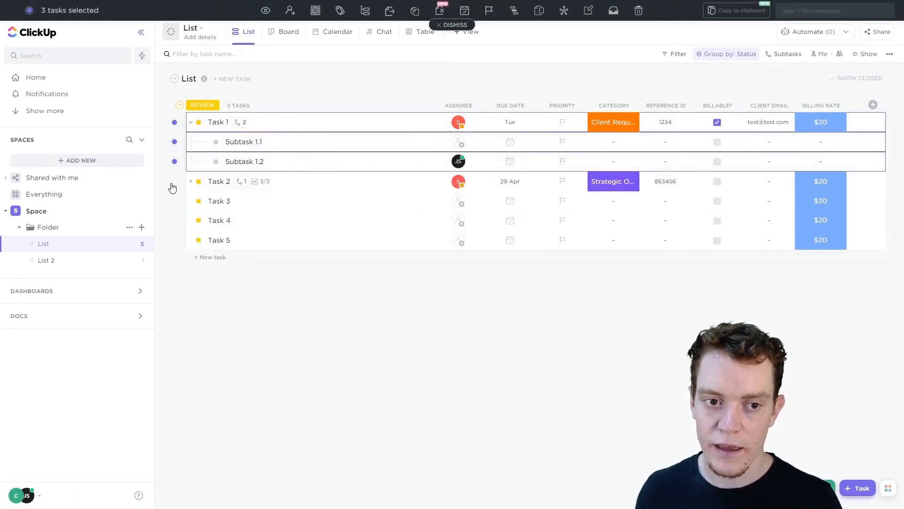
{"action": "left_click", "coordinate": [241, 182]}
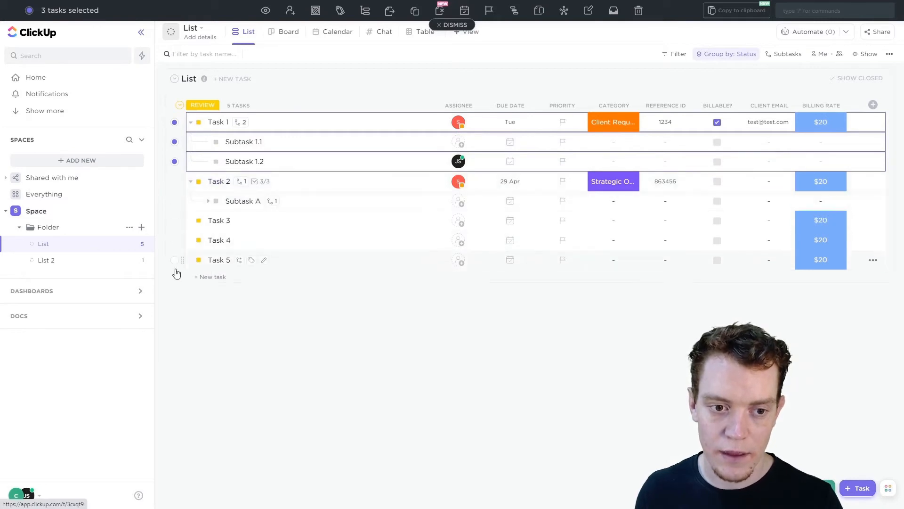
{"action": "left_click", "coordinate": [174, 240], "text": "shift"}
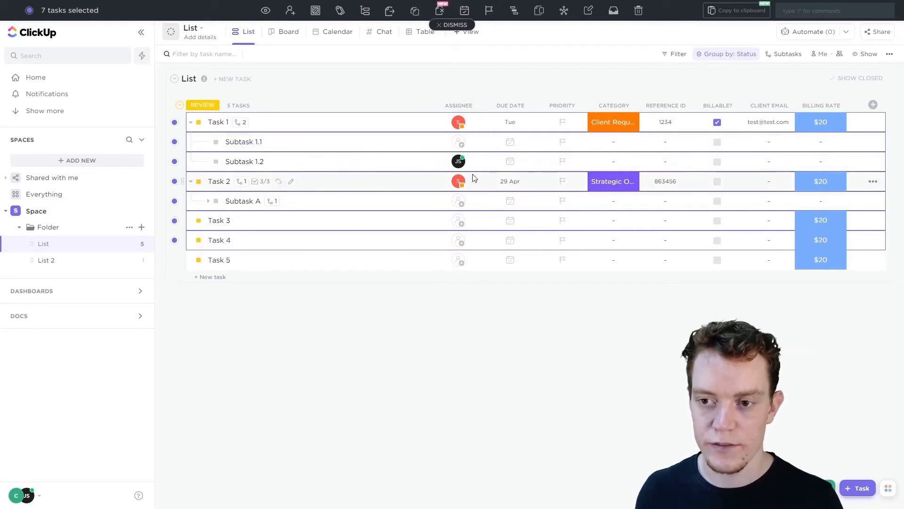
Bulk-assign the selected tasks and subtasks, from Task 1 through Task 4, to yourself
{"action": "left_click", "coordinate": [291, 11]}
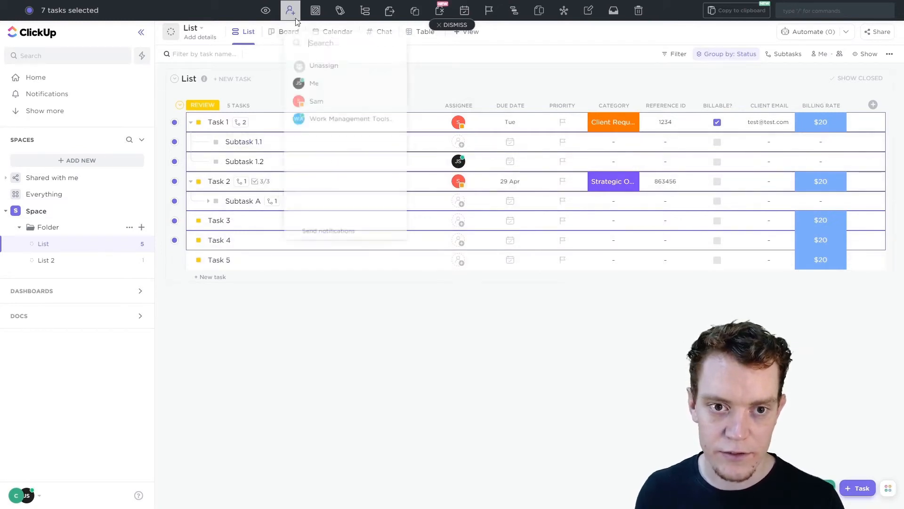
{"action": "left_click", "coordinate": [334, 86]}
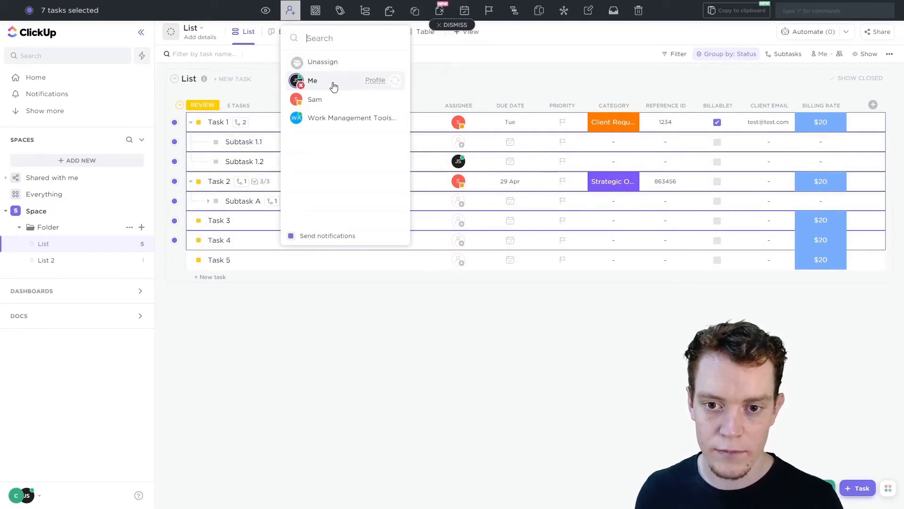
{"action": "left_click", "coordinate": [420, 296]}
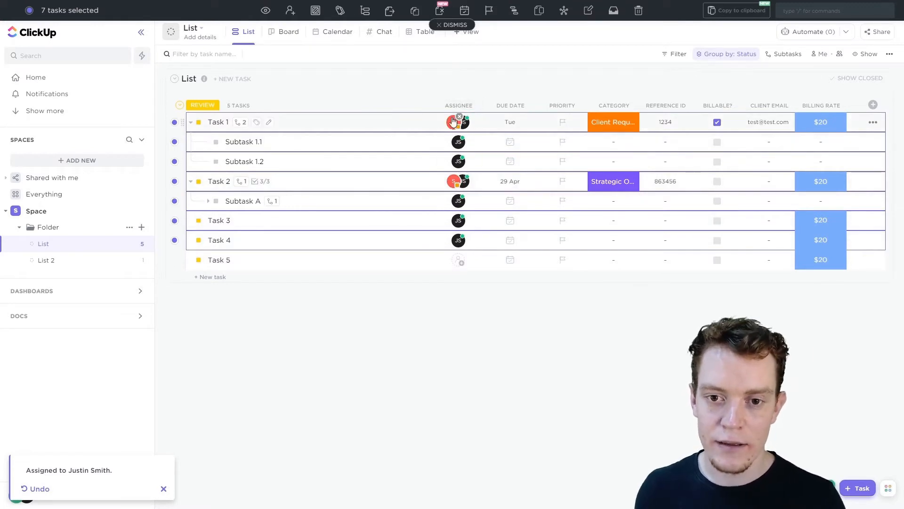
Bulk-add the other team member as assignee on the selected rows and remove that member from all of them again
{"action": "left_click", "coordinate": [297, 14]}
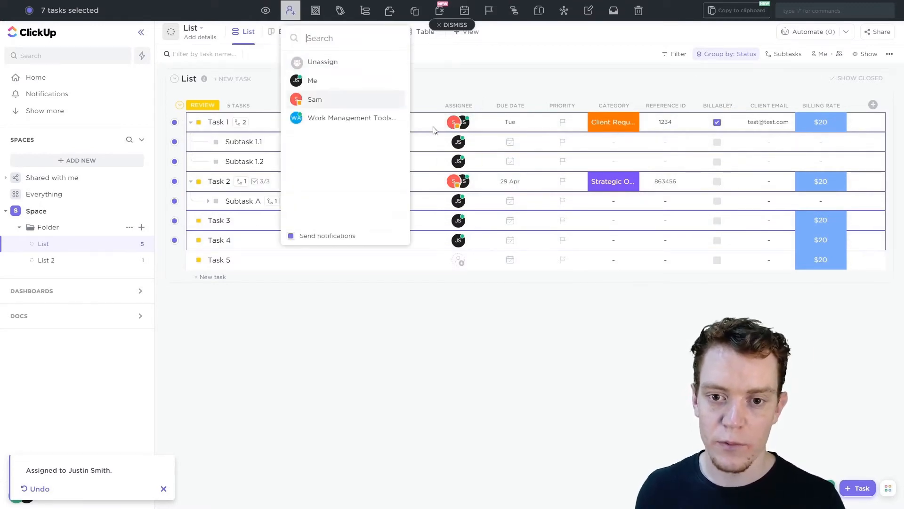
{"action": "left_click", "coordinate": [300, 105]}
{"action": "left_click", "coordinate": [300, 105]}
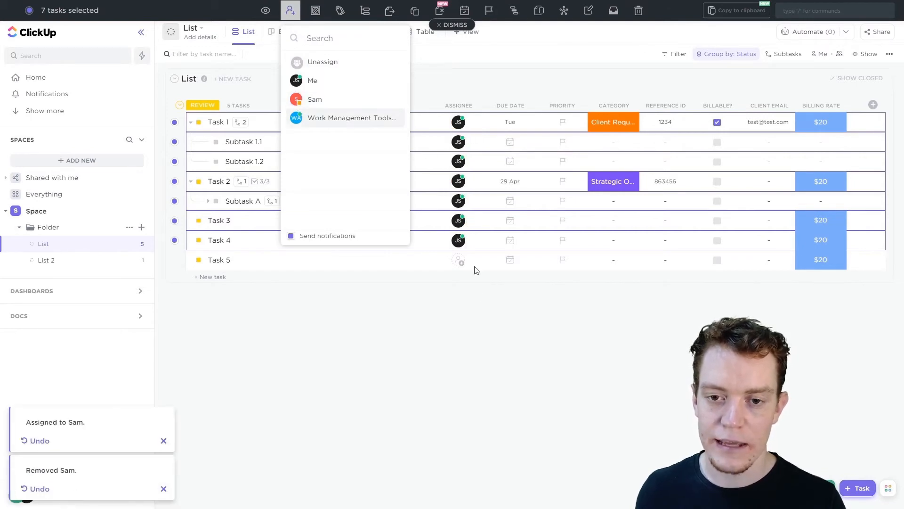
{"action": "left_click", "coordinate": [444, 329]}
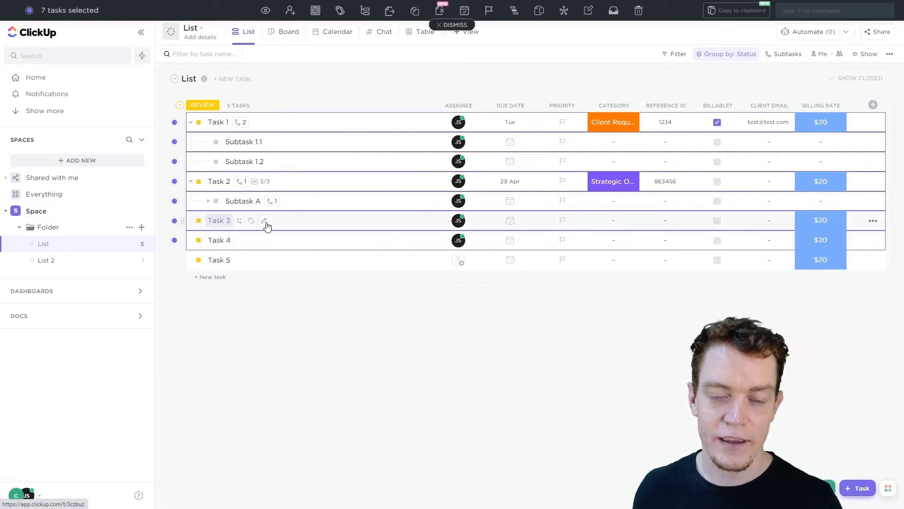
With assignment notifications turned off, add the other team member to the selected rows, remove that member again and clear the selection
{"action": "left_click", "coordinate": [291, 12]}
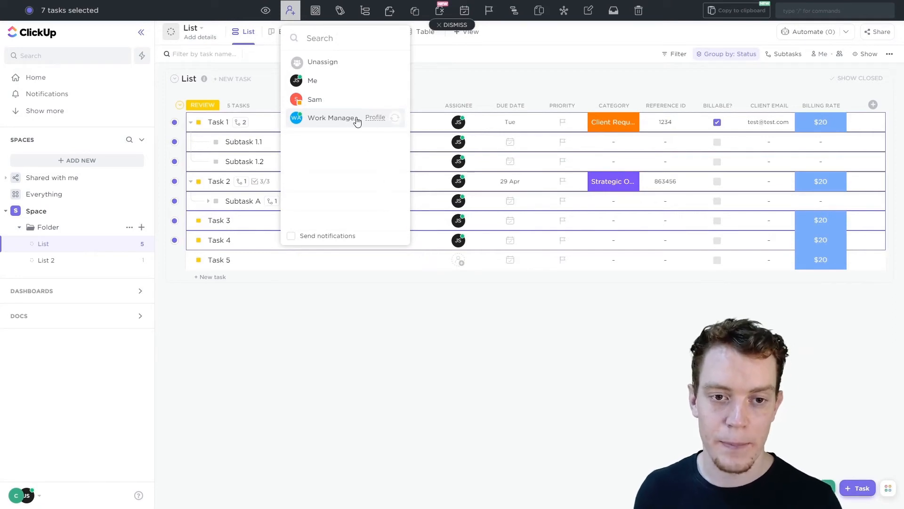
{"action": "left_click", "coordinate": [335, 104]}
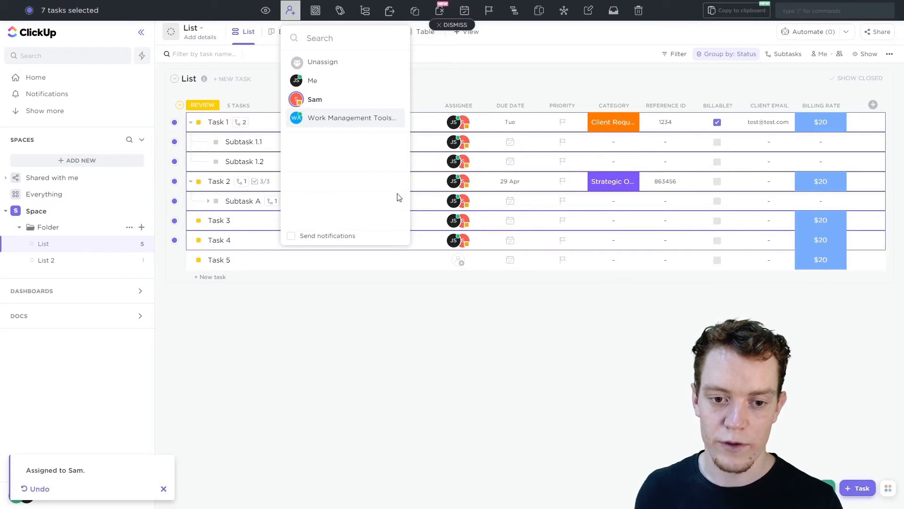
{"action": "left_click", "coordinate": [301, 104]}
{"action": "left_click", "coordinate": [380, 316]}
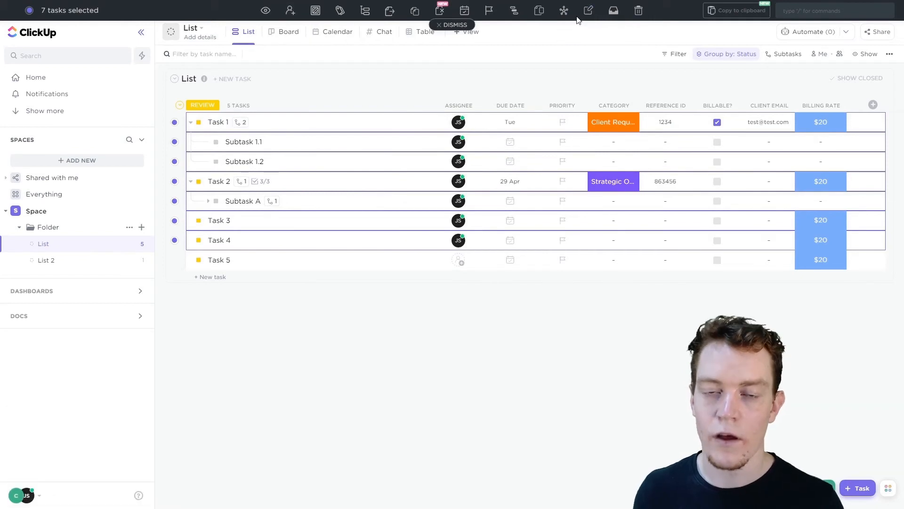
{"action": "left_click", "coordinate": [472, 26]}
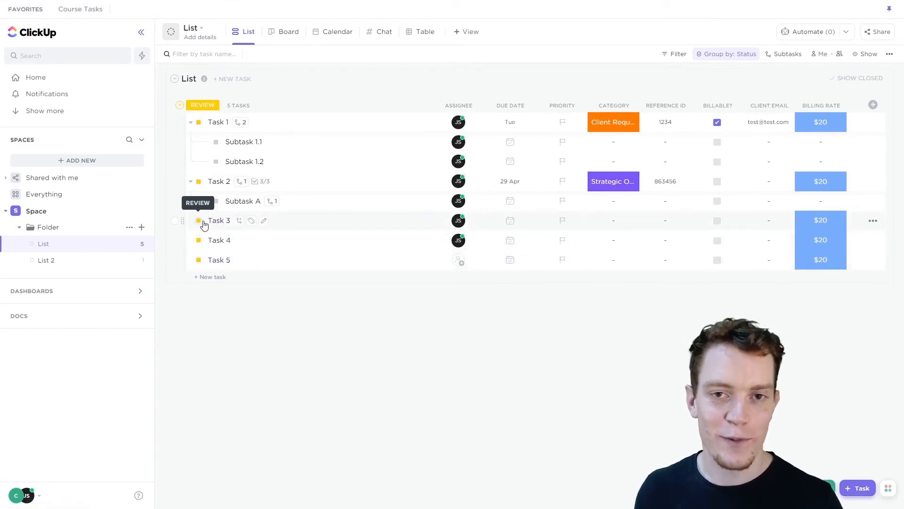
Select only Task 1 and Subtask 1.1 and add the other team member as an assignee on both
{"action": "left_click", "coordinate": [174, 122]}
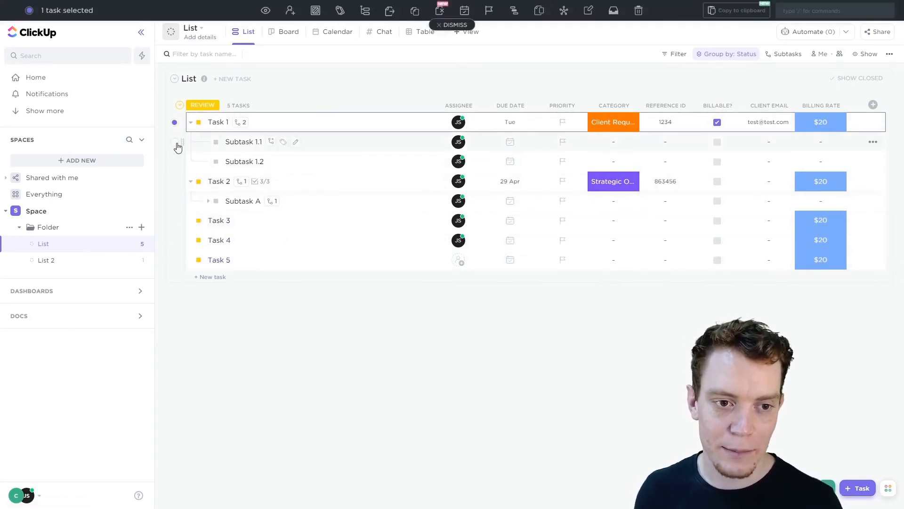
{"action": "left_click", "coordinate": [174, 141]}
{"action": "left_click", "coordinate": [290, 10]}
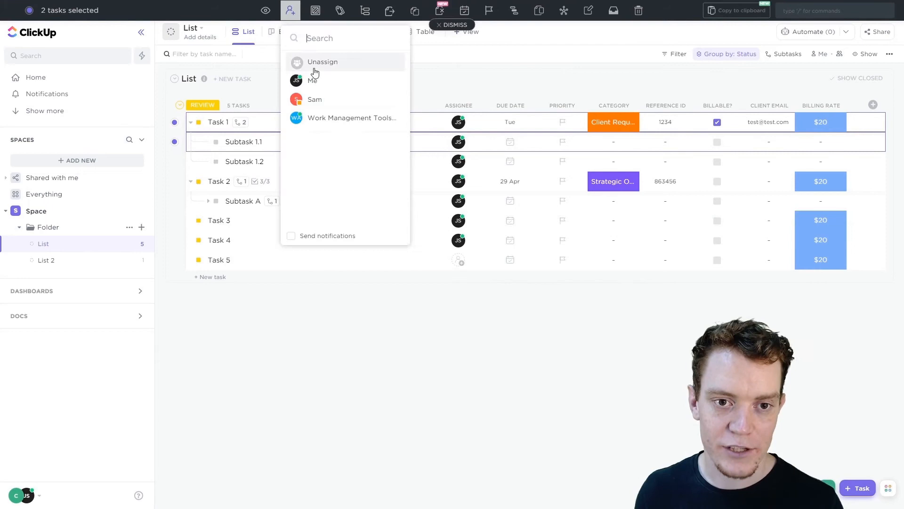
{"action": "left_click", "coordinate": [311, 108]}
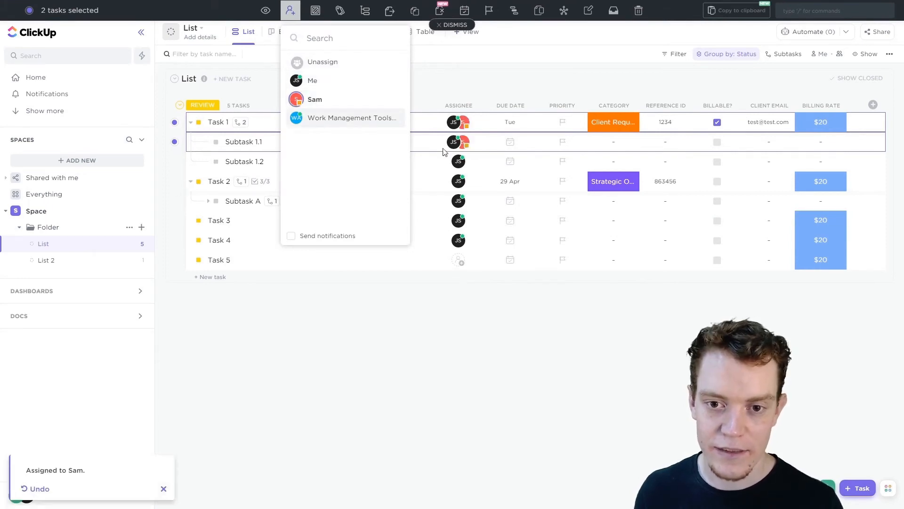
Extend the selection to Subtask 1.2 and Task 2 and assign Work Management Tools - Client Access to all selected rows
{"action": "left_click", "coordinate": [173, 161]}
{"action": "left_click", "coordinate": [175, 162]}
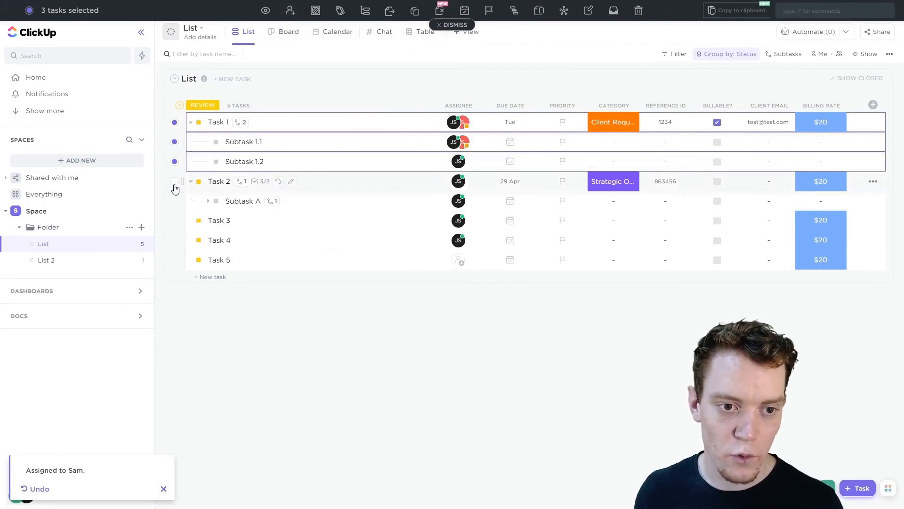
{"action": "left_click", "coordinate": [174, 182]}
{"action": "left_click", "coordinate": [297, 14]}
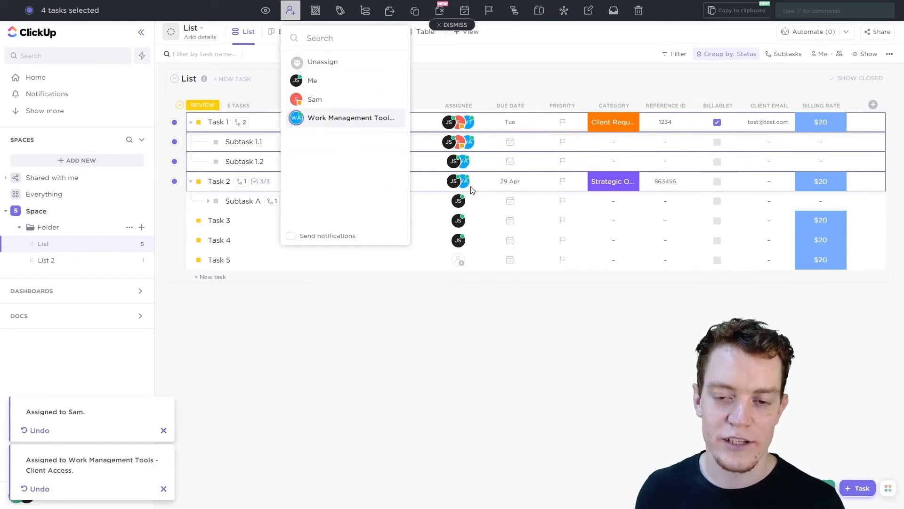
{"action": "key", "text": "Escape"}
Extend the selection to Subtask A and Tasks 3 to 5, set the Billing Rate of all selected rows to $60, and clear the selection
{"action": "left_click", "coordinate": [175, 201]}
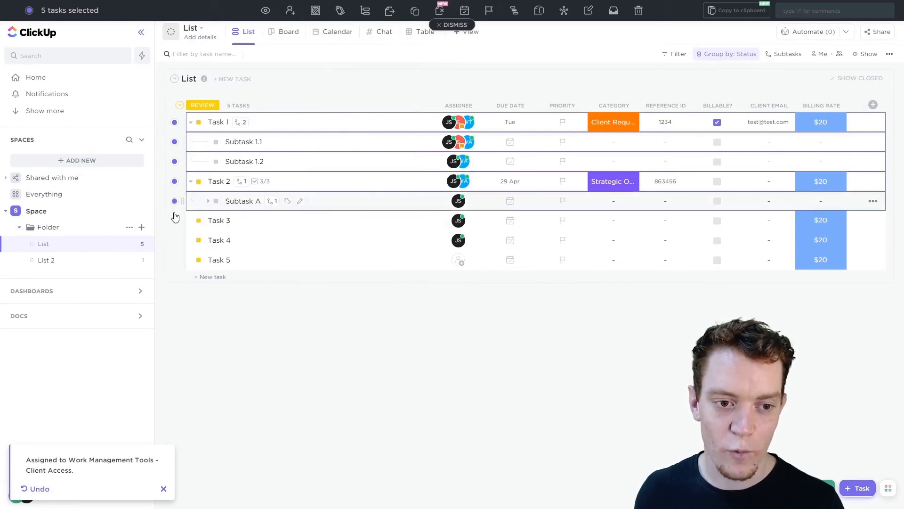
{"action": "left_click", "coordinate": [175, 220]}
{"action": "left_click", "coordinate": [174, 240]}
{"action": "left_click", "coordinate": [174, 260]}
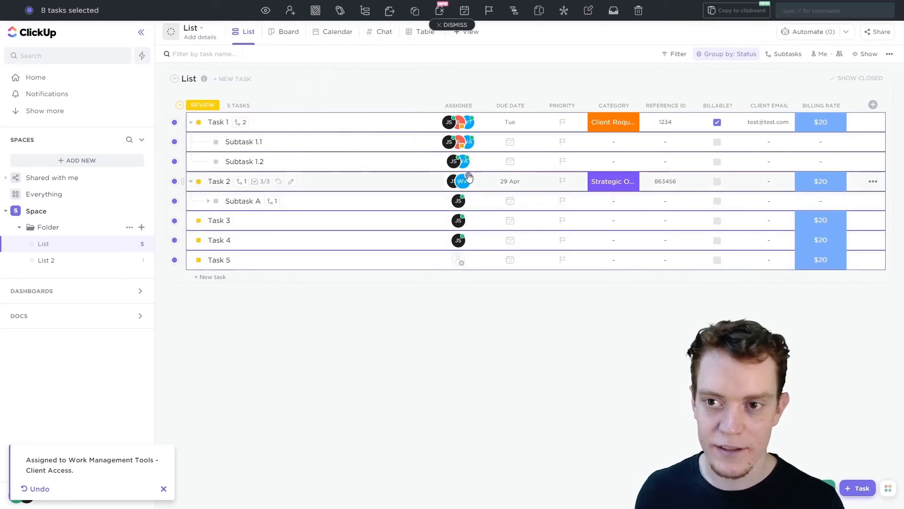
{"action": "left_click", "coordinate": [588, 11]}
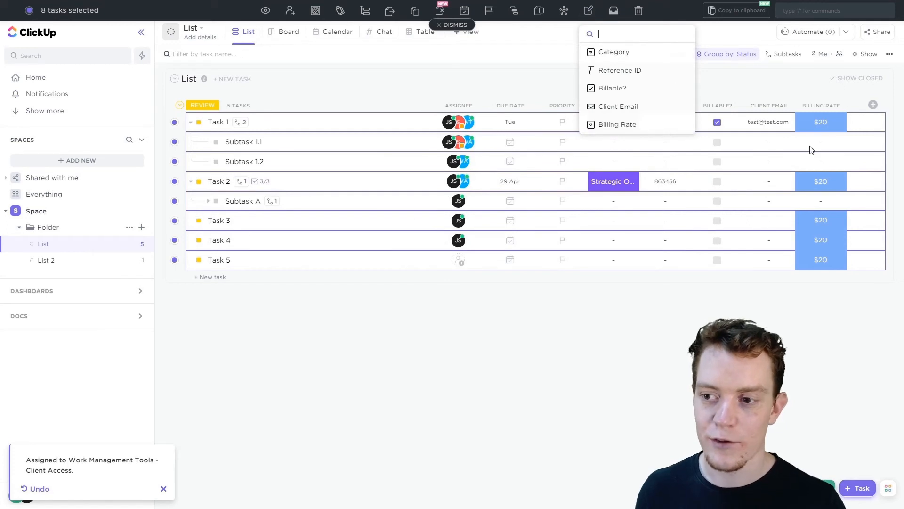
{"action": "left_click", "coordinate": [632, 126]}
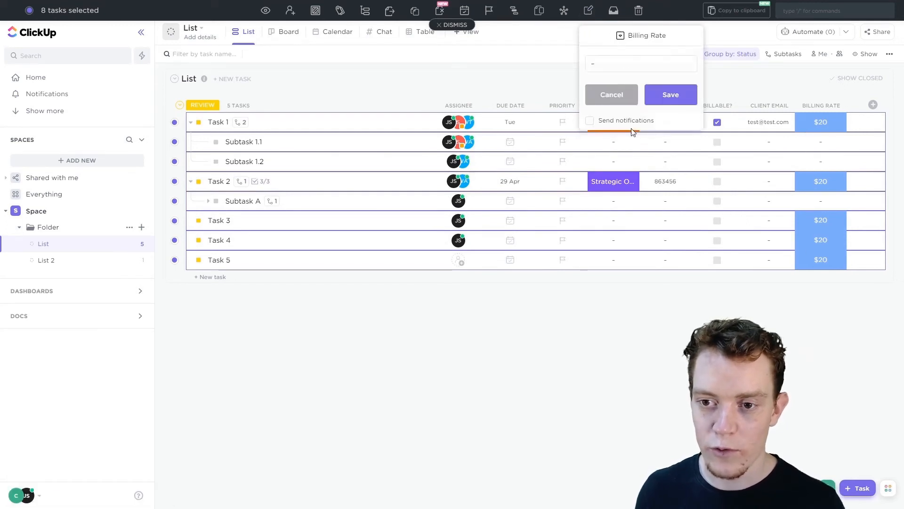
{"action": "left_click", "coordinate": [636, 72]}
{"action": "left_click", "coordinate": [636, 175]}
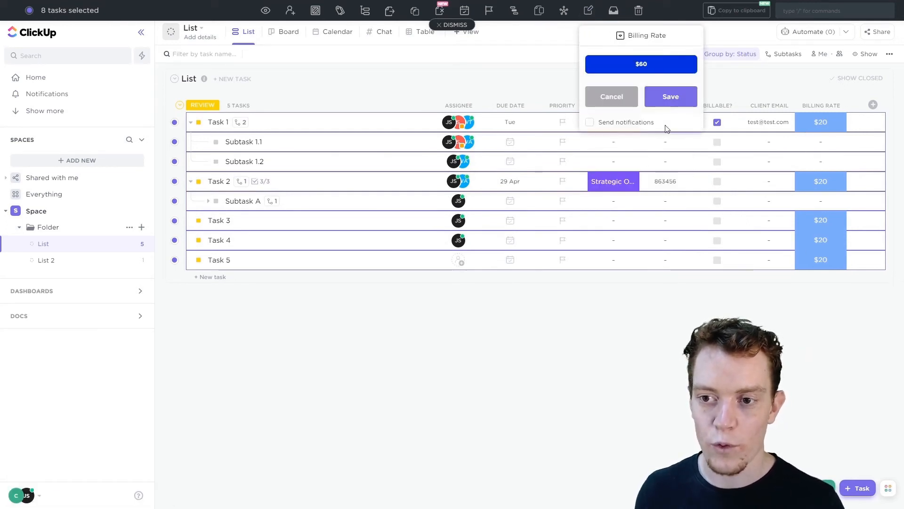
{"action": "left_click", "coordinate": [669, 96]}
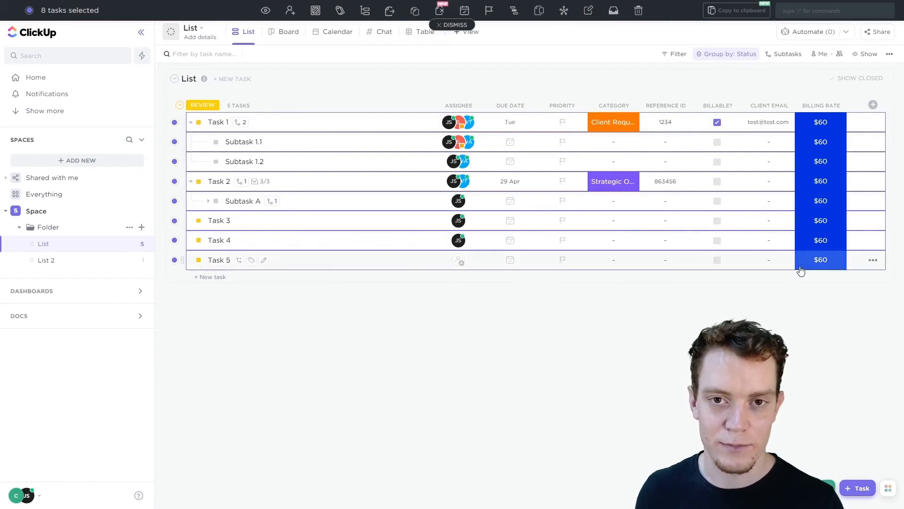
{"action": "left_click", "coordinate": [458, 25]}
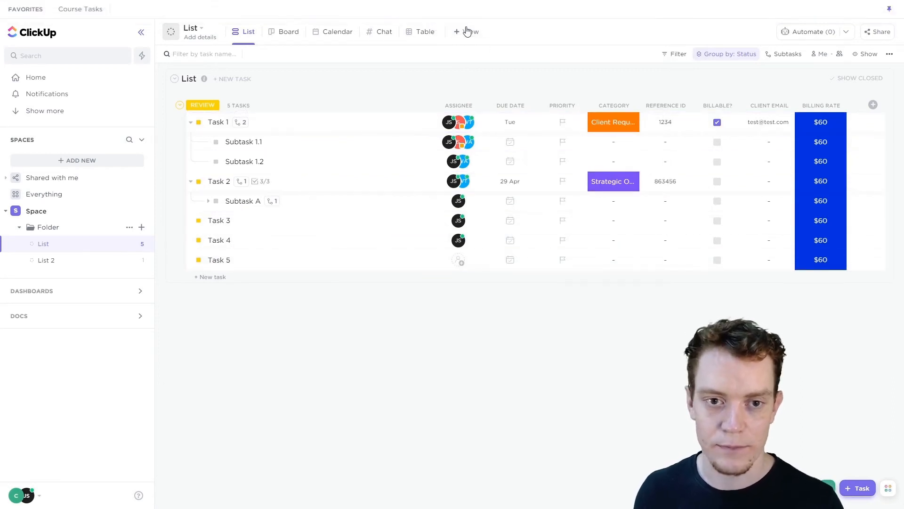